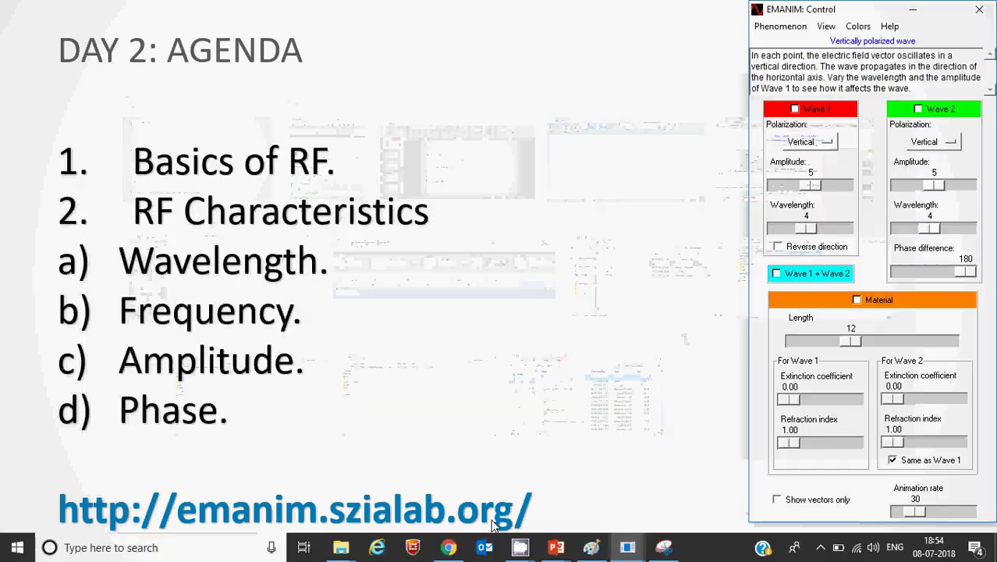
# - Switch to EMANIM and enable Wave 1, a red vertically polarized wave of amplitude 5, wavelength 4
pyautogui.hotkey('alt', 'Tab')
pyautogui.hotkey('alt', 'Tab')
pyautogui.hotkey('alt', 'Tab')
pyautogui.hotkey('alt', 'Tab')
pyautogui.hotkey('alt', 'Tab')
pyautogui.hotkey('alt', 'Tab')
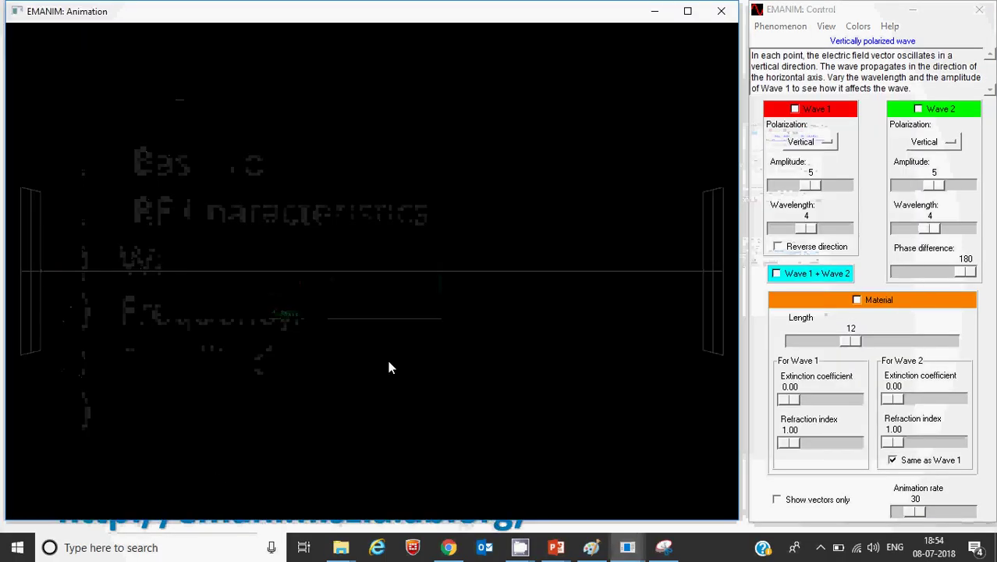
pyautogui.click(795, 110)
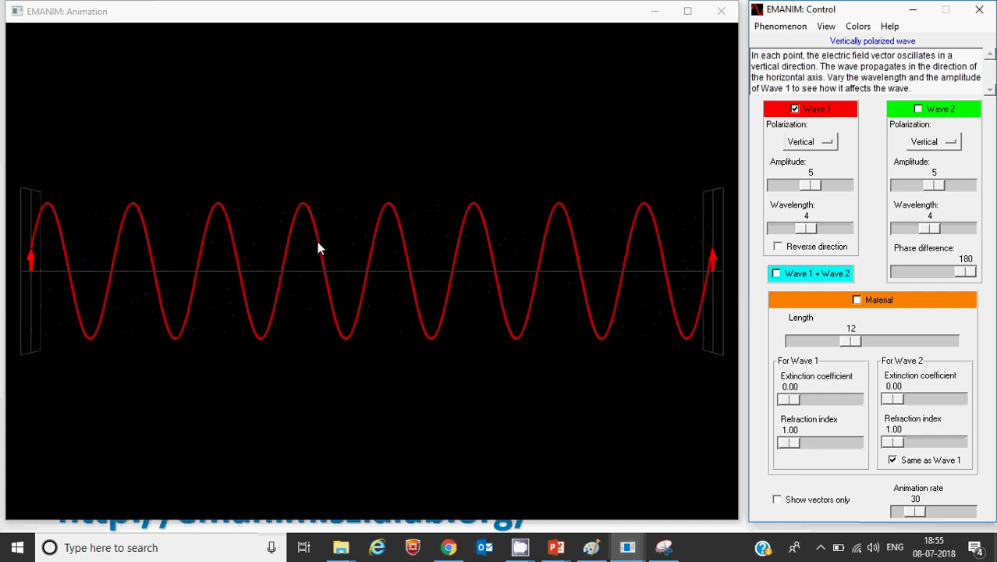
# - Take a new Snipping Tool capture of the region around the animated red wave
pyautogui.click(662, 550)
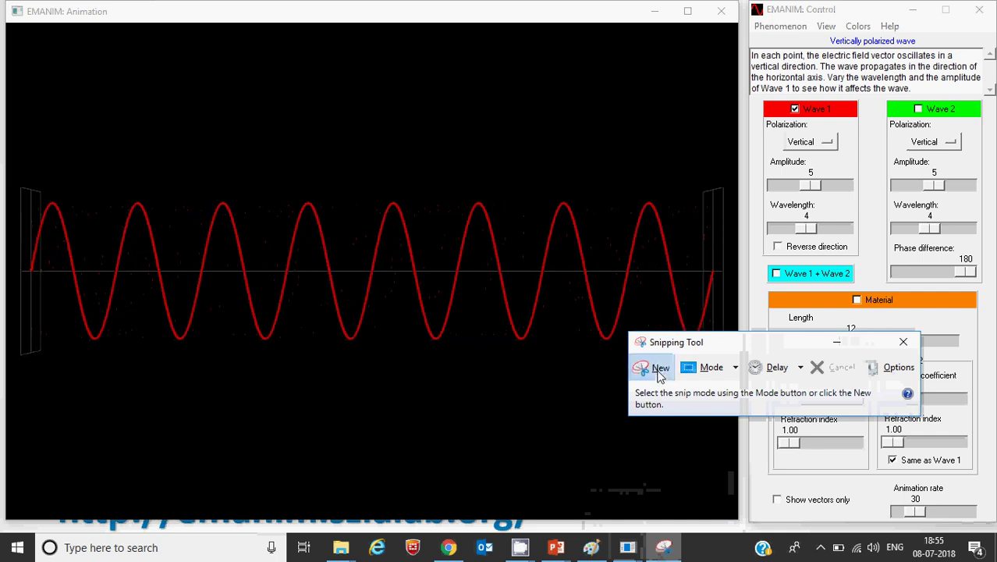
pyautogui.click(659, 373)
pyautogui.moveTo(15, 153); pyautogui.dragTo(732, 424)
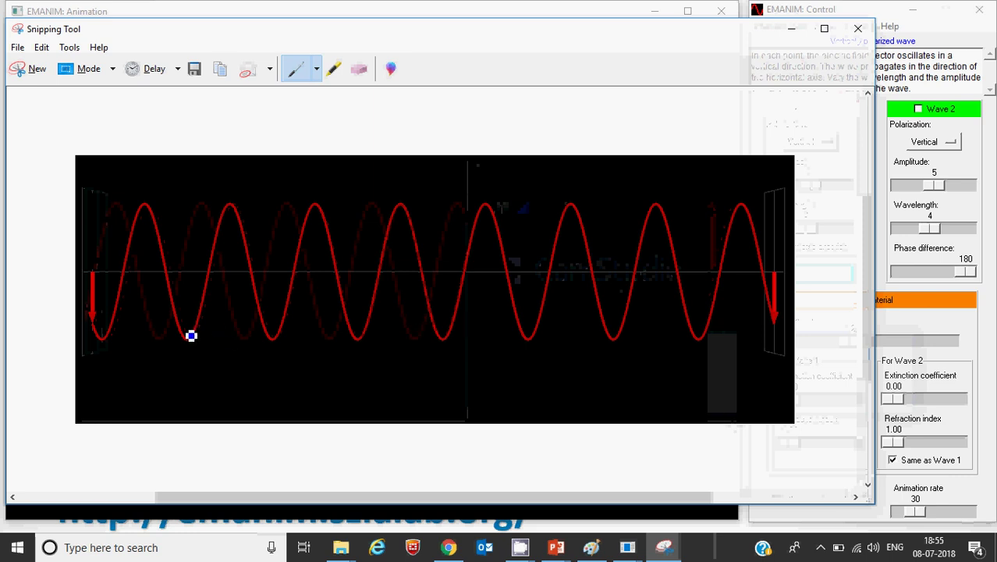
# - Mark two adjacent troughs in blue and draw an arrow spanning one wavelength between them
pyautogui.moveTo(191, 335); pyautogui.dragTo(194, 355)
pyautogui.moveTo(276, 329); pyautogui.dragTo(276, 352)
pyautogui.moveTo(194, 362)
pyautogui.mouseDown()
pyautogui.moveTo(188, 374)
pyautogui.moveTo(204, 386)
pyautogui.moveTo(287, 374)
pyautogui.moveTo(274, 365)
pyautogui.moveTo(289, 373)
pyautogui.moveTo(281, 381)
pyautogui.mouseUp()
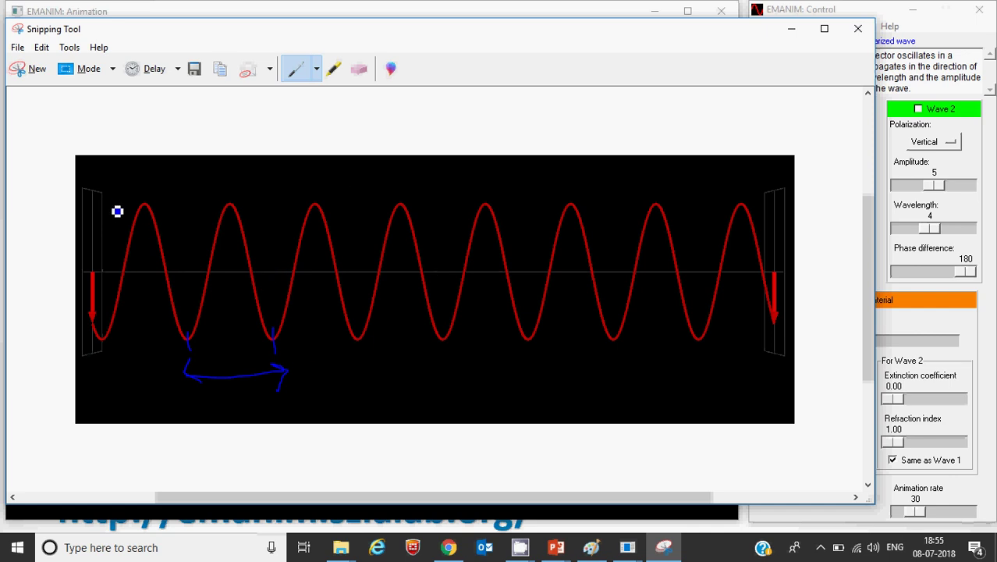
# - Draw a blue amplitude bracket from the first crest down to the axis
pyautogui.moveTo(117, 211); pyautogui.dragTo(119, 274)
pyautogui.moveTo(113, 209); pyautogui.dragTo(126, 211)
pyautogui.moveTo(115, 272); pyautogui.dragTo(134, 271)
# - Tick points along the wave's edges and join two ticks with a horizontal blue line along the axis
pyautogui.moveTo(215, 268)
pyautogui.mouseDown()
pyautogui.moveTo(214, 256)
pyautogui.moveTo(214, 269)
pyautogui.mouseUp()
pyautogui.moveTo(339, 258); pyautogui.dragTo(337, 297)
pyautogui.moveTo(509, 255); pyautogui.dragTo(507, 279)
pyautogui.moveTo(340, 279); pyautogui.dragTo(511, 281)
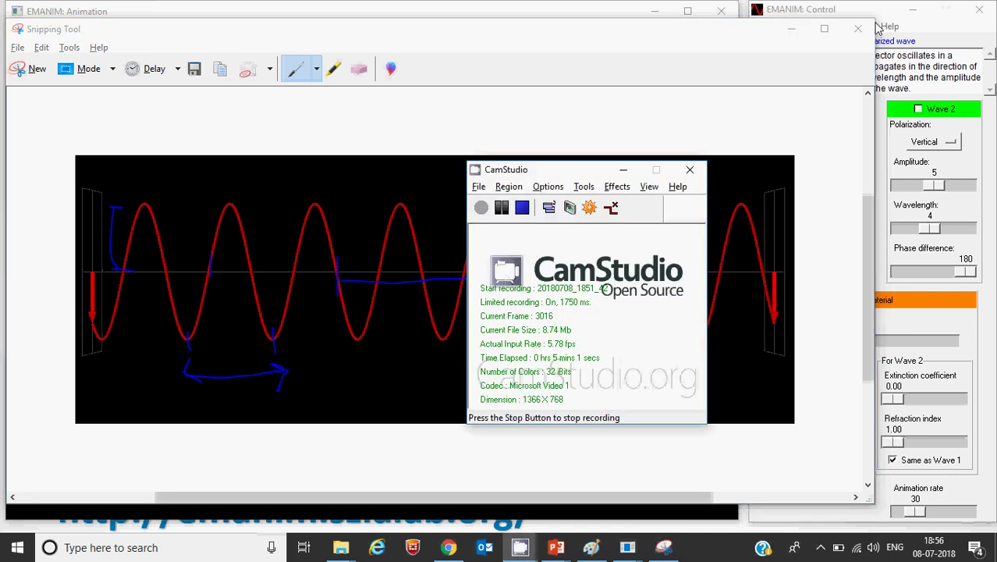
# - Bring EMANIM forward and slide Wave 1's wavelength from 4 up to 8, then down to 1
pyautogui.click(888, 131)
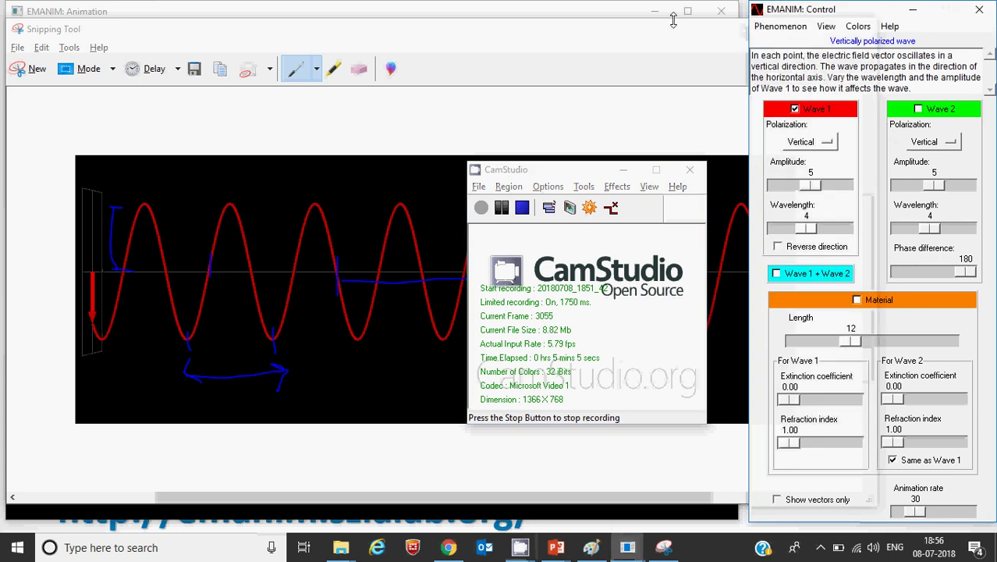
pyautogui.click(613, 13)
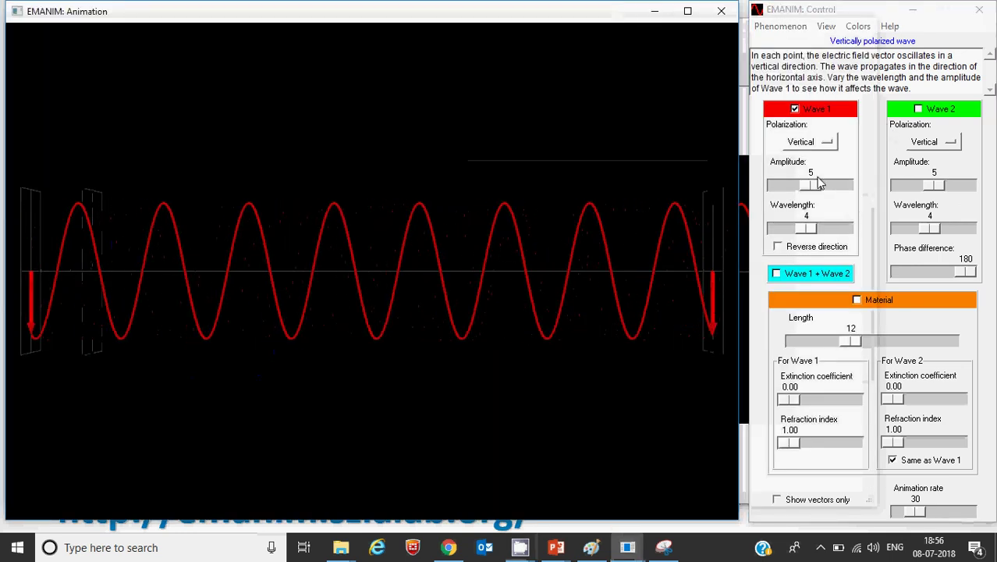
pyautogui.click(812, 232)
pyautogui.moveTo(812, 232); pyautogui.dragTo(846, 233)
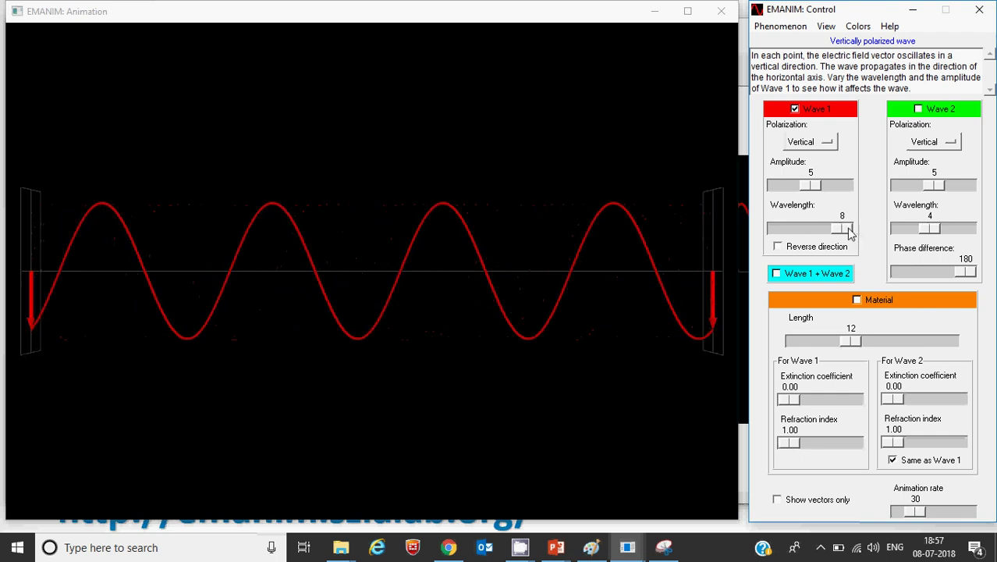
pyautogui.moveTo(843, 228); pyautogui.dragTo(787, 236)
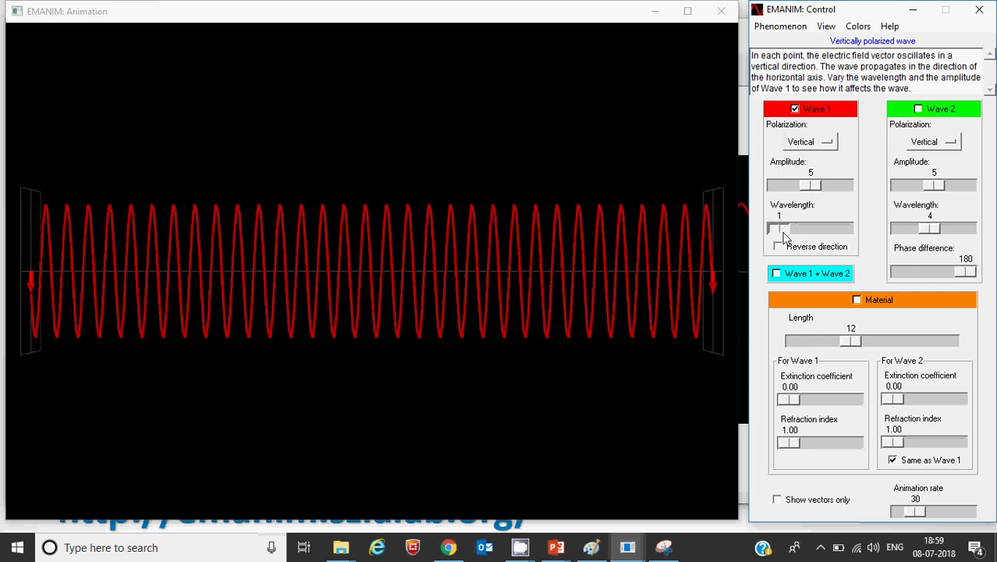
# - Turn Wave 2 back on, set Wave 1's wavelength to 4 and the phase difference to 0
pyautogui.moveTo(782, 231); pyautogui.dragTo(822, 232)
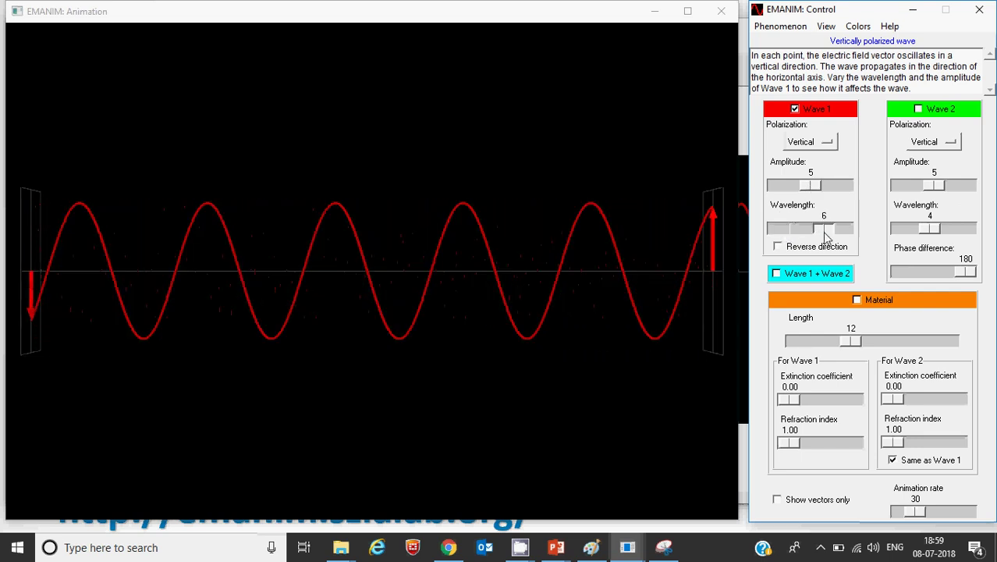
pyautogui.click(918, 110)
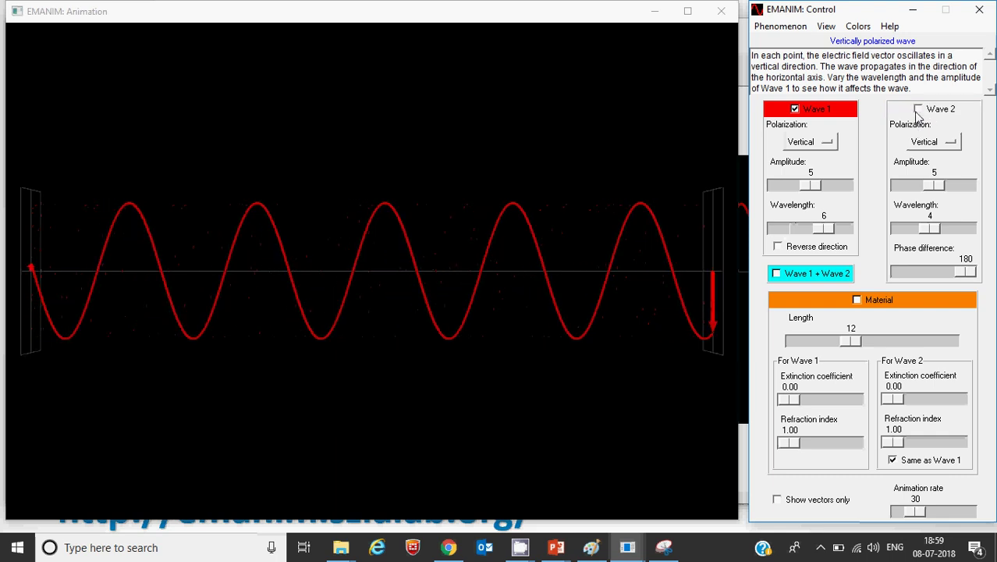
pyautogui.click(917, 110)
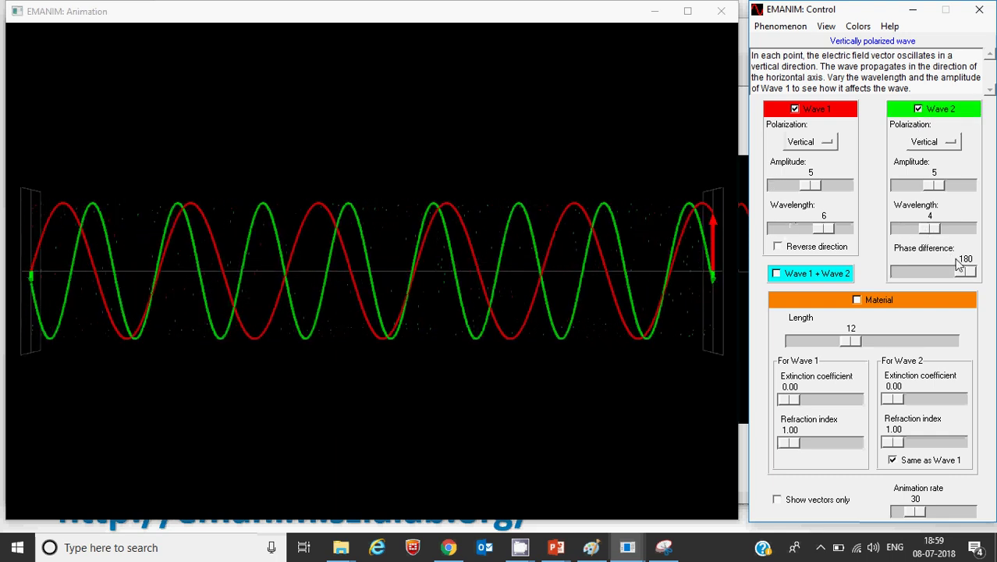
pyautogui.moveTo(830, 229); pyautogui.dragTo(821, 230)
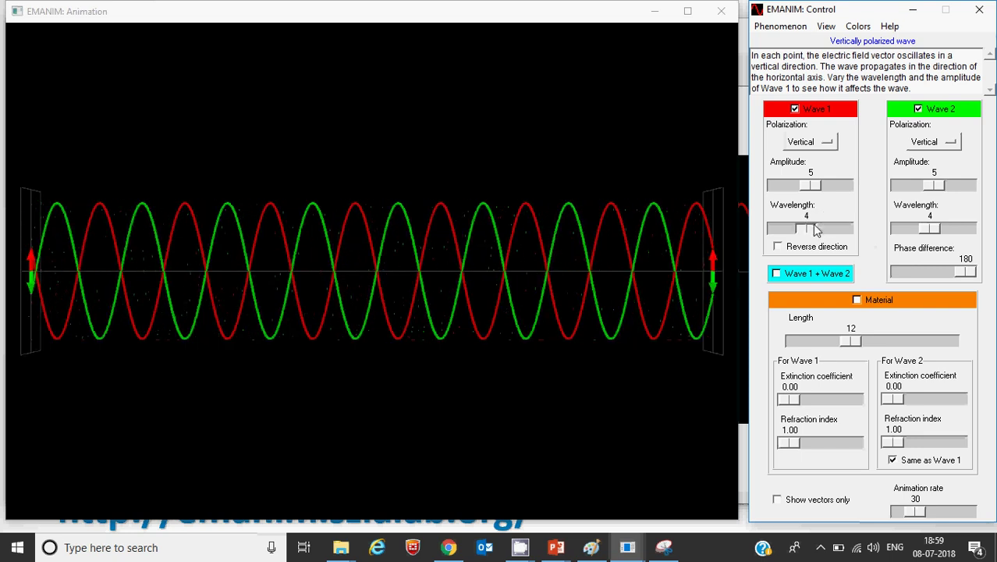
pyautogui.moveTo(967, 271); pyautogui.dragTo(934, 273)
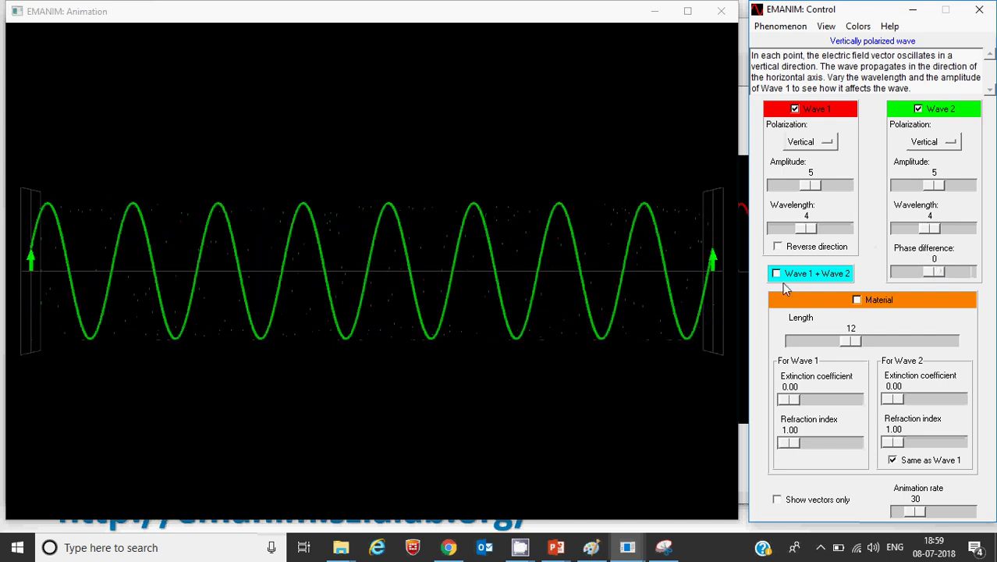
pyautogui.click(777, 274)
pyautogui.click(774, 277)
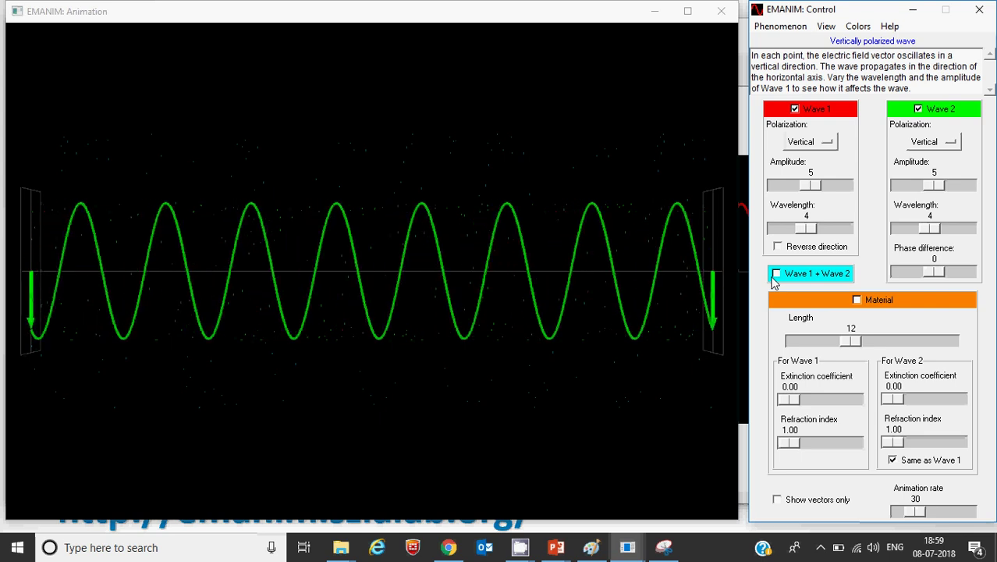
pyautogui.click(919, 110)
pyautogui.click(919, 110)
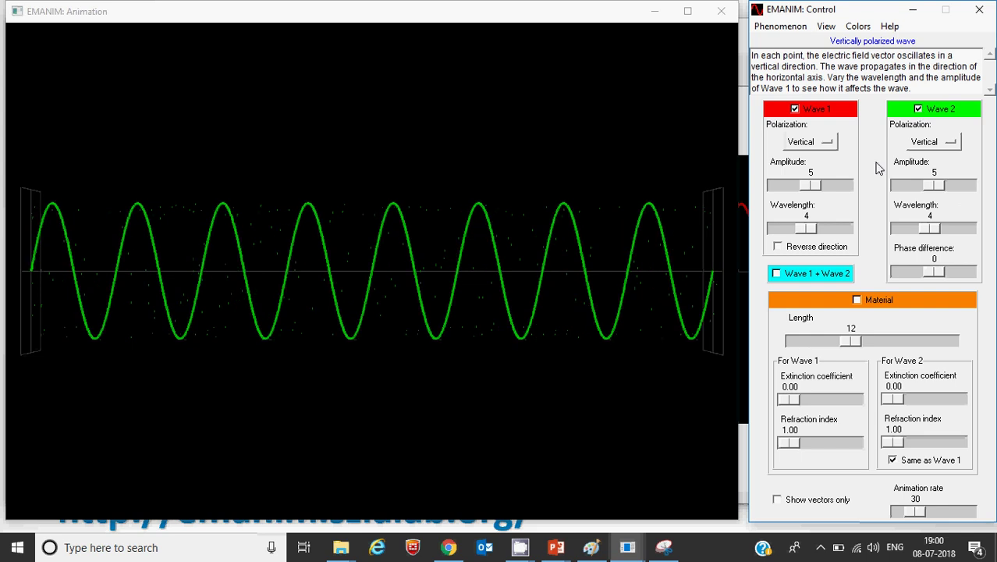
# - Tick Wave 1 + Wave 2 to show the cyan sum wave at double height
pyautogui.click(777, 274)
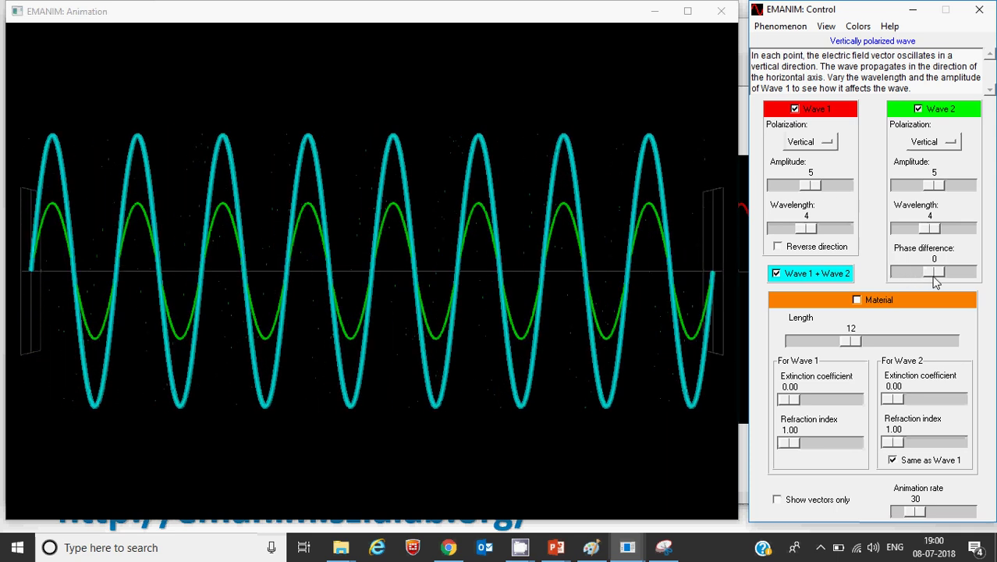
# - Slide Wave 2's phase difference from 0 to 180 so the cyan sum flattens, then view the animation
pyautogui.moveTo(935, 277); pyautogui.dragTo(953, 275)
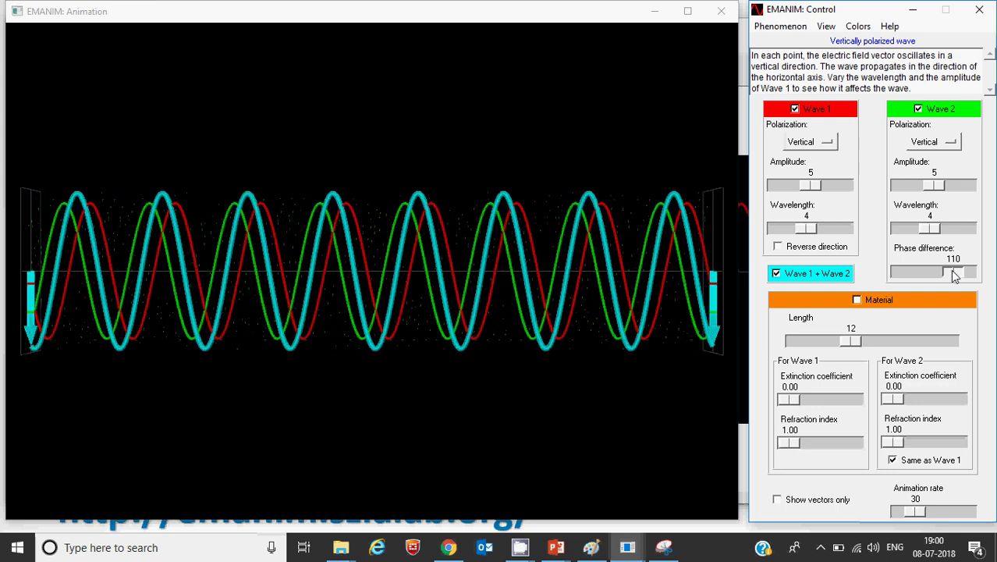
pyautogui.moveTo(954, 274); pyautogui.dragTo(969, 273)
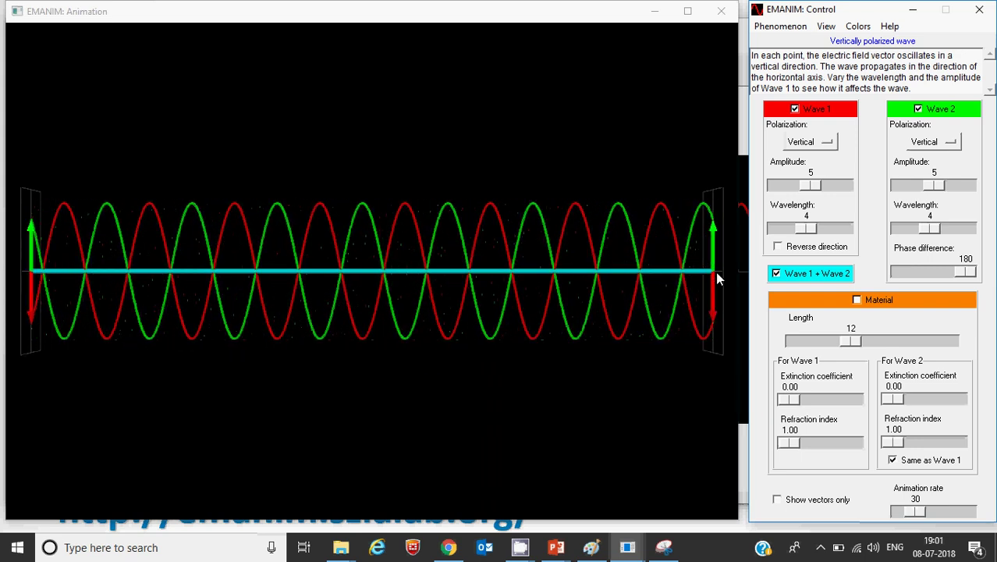
pyautogui.click(717, 278)
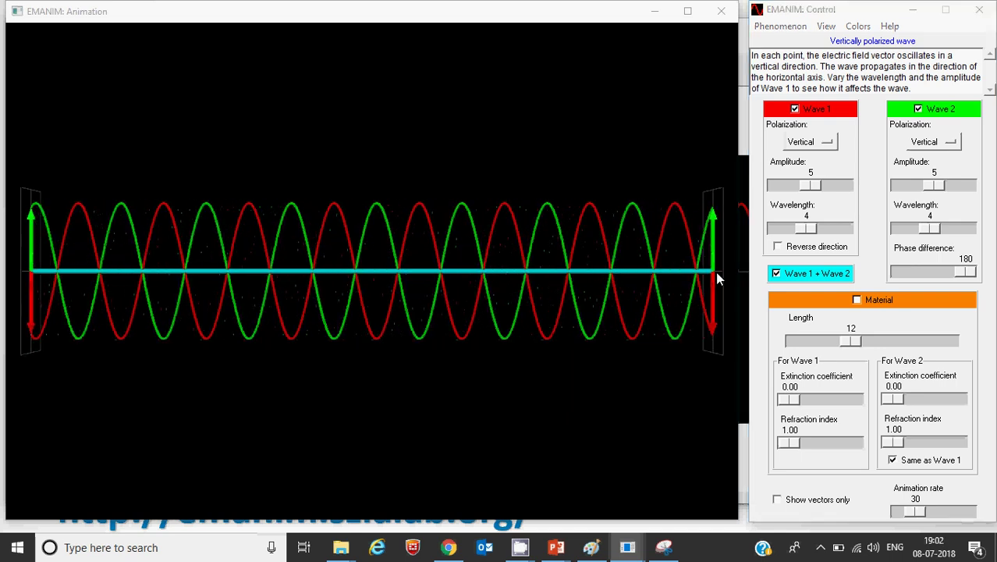
# - Minimize the EMANIM Animation and Control windows, Snipping Tool and CamStudio to reveal the agenda slide
pyautogui.click(656, 12)
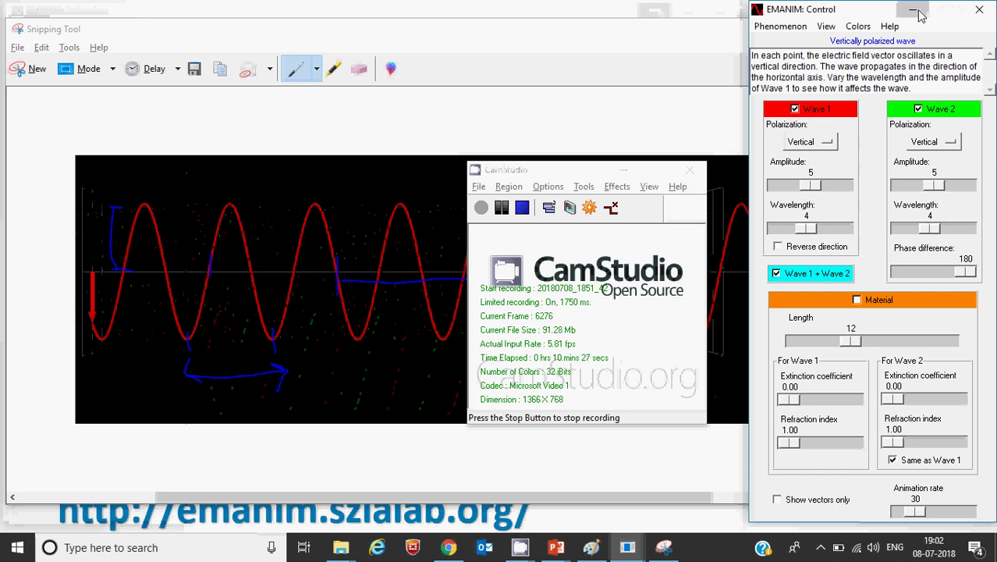
pyautogui.click(917, 11)
pyautogui.click(796, 35)
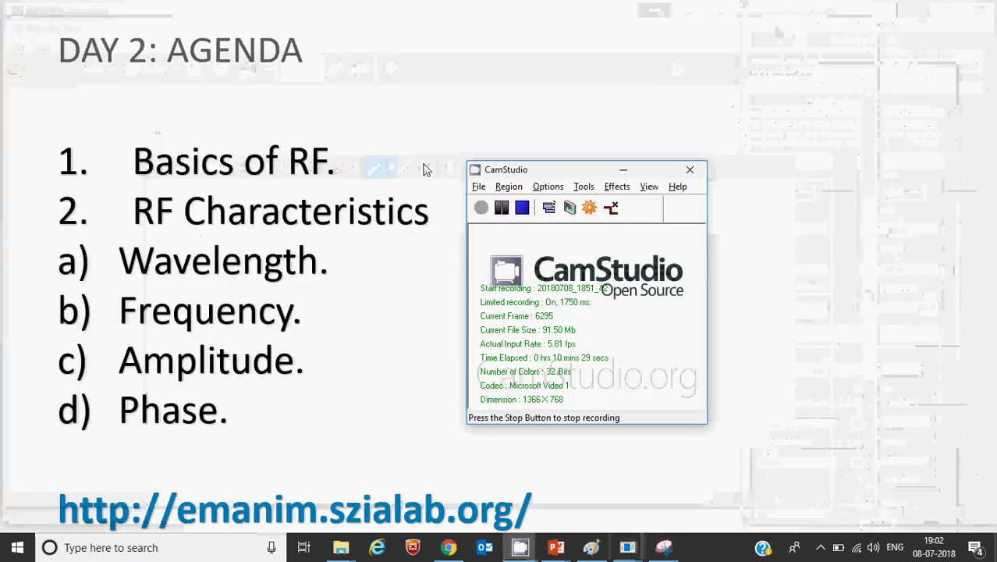
pyautogui.click(623, 171)
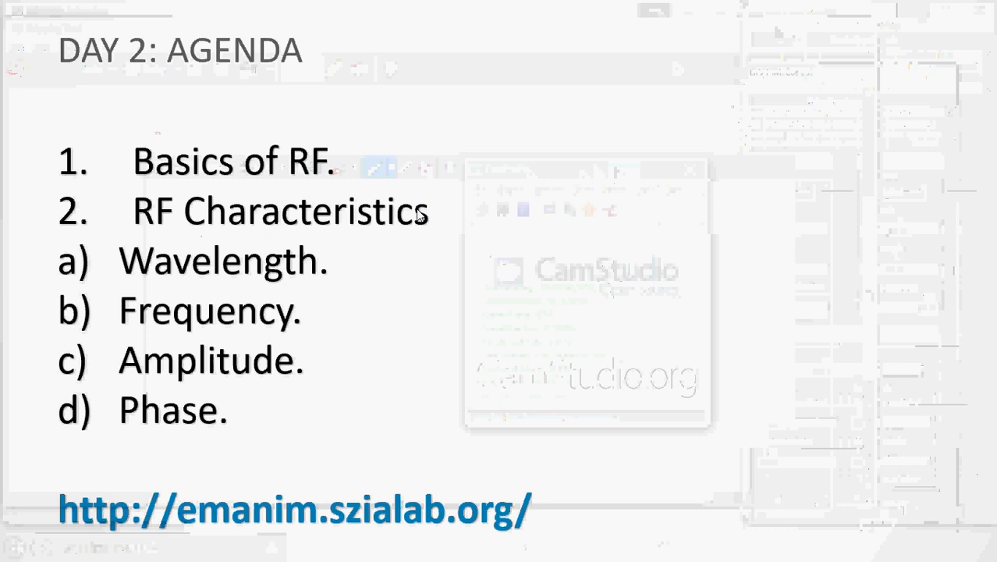